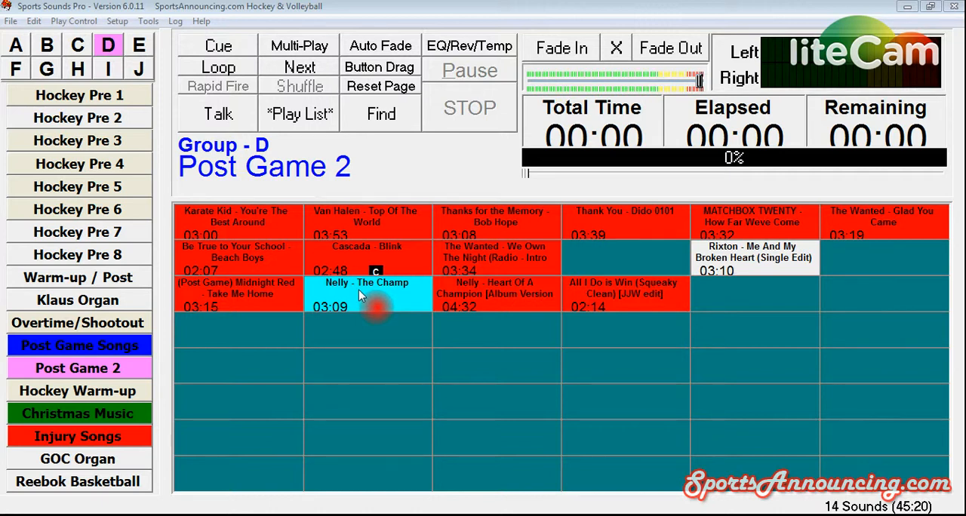
Step: Duplicate the "Nelly - The Champ" sound button into the empty cell directly below it, then briefly play the copy
{"action": "right_click", "coordinate": [360, 296]}
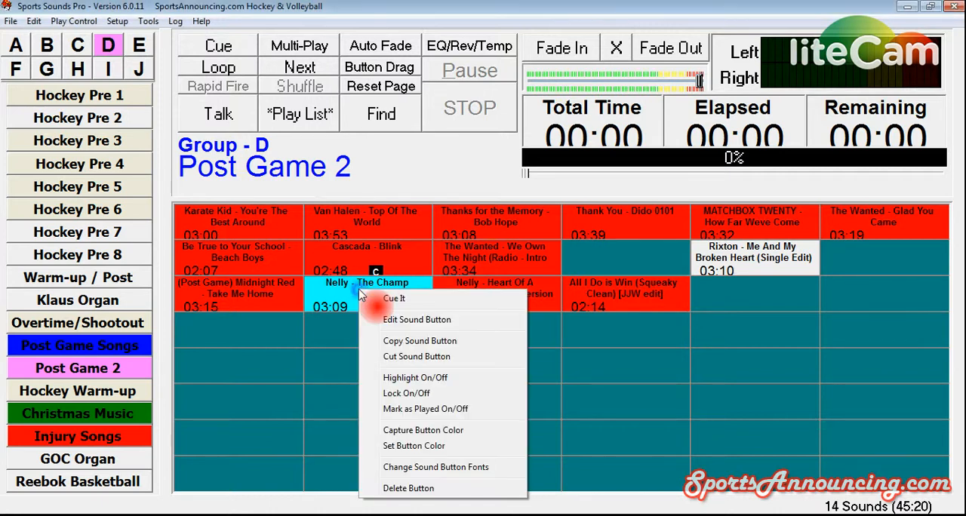
{"action": "left_click", "coordinate": [398, 339]}
{"action": "right_click", "coordinate": [360, 338]}
{"action": "left_click", "coordinate": [390, 389]}
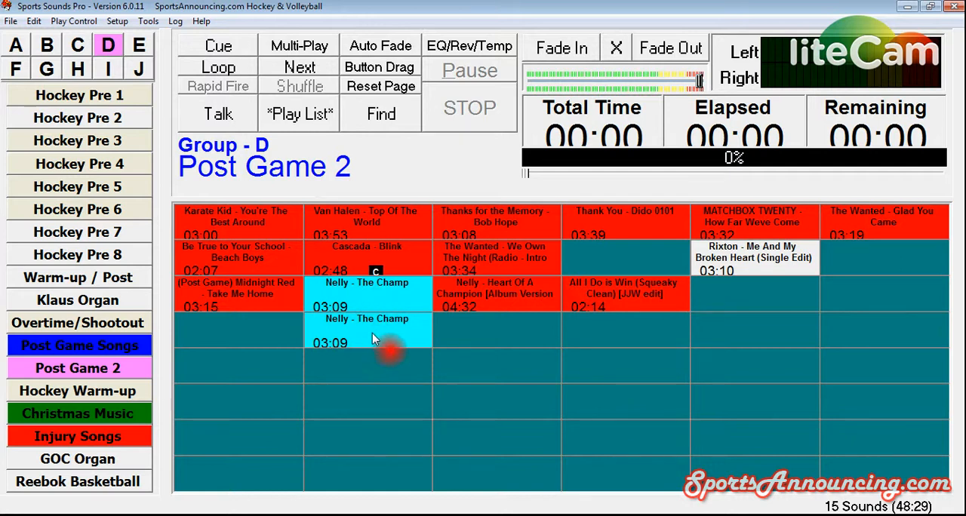
{"action": "left_click", "coordinate": [363, 334]}
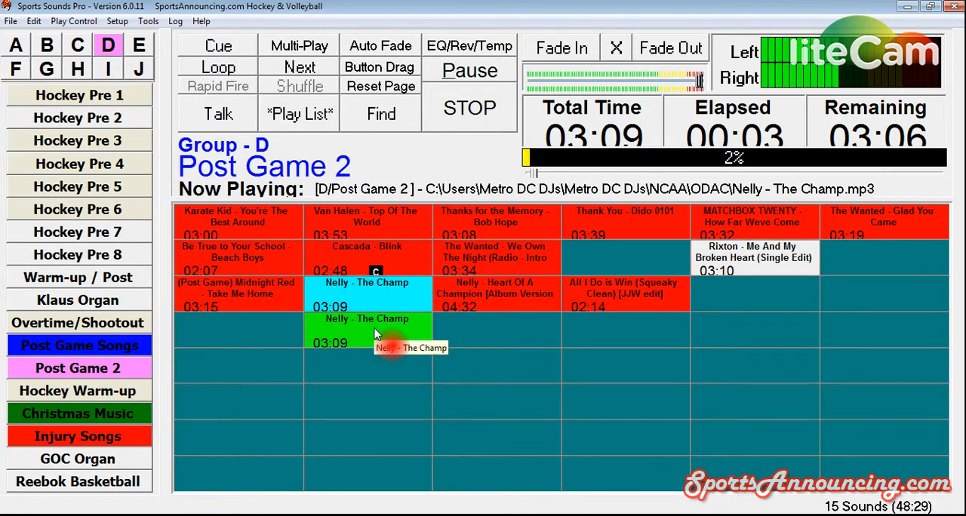
{"action": "left_click", "coordinate": [471, 115]}
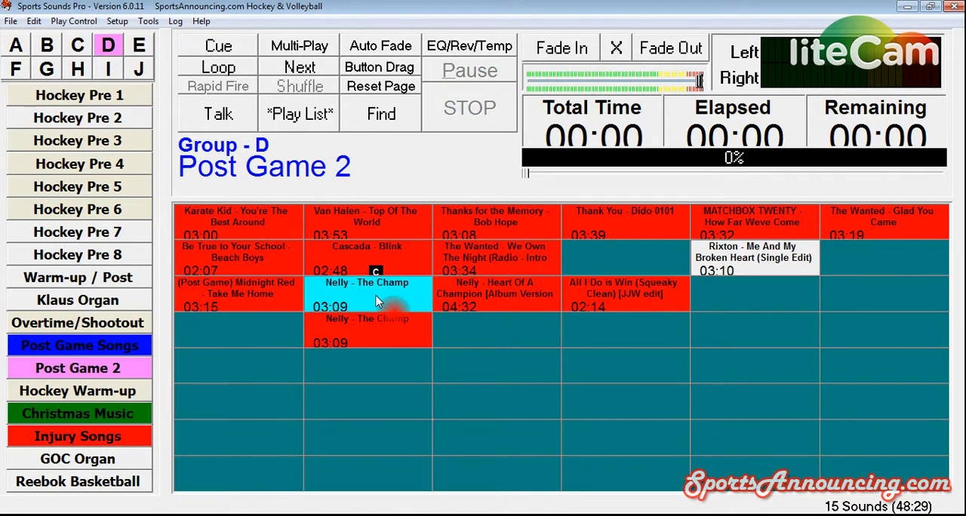
Step: Open the custom cue settings of the original "Nelly - The Champ" button and turn its custom cue on
{"action": "right_click", "coordinate": [378, 302]}
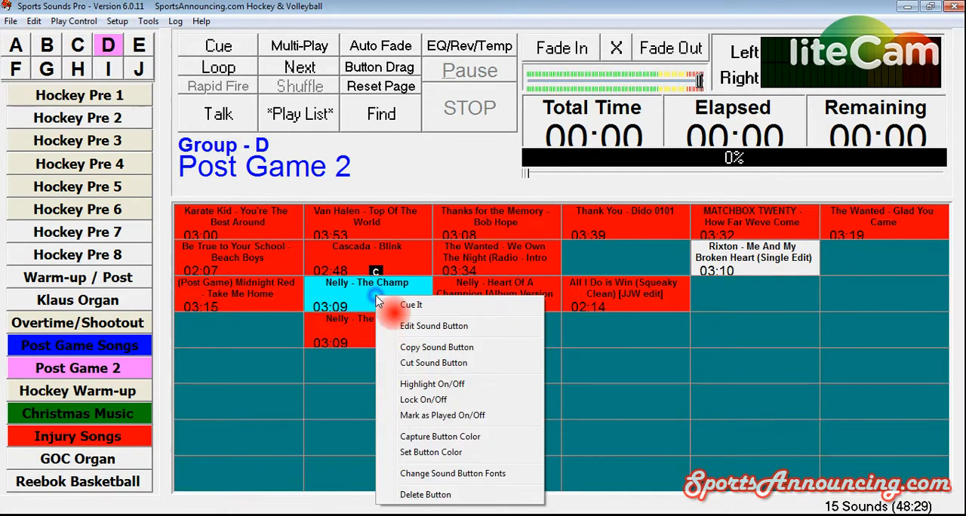
{"action": "left_click", "coordinate": [436, 332]}
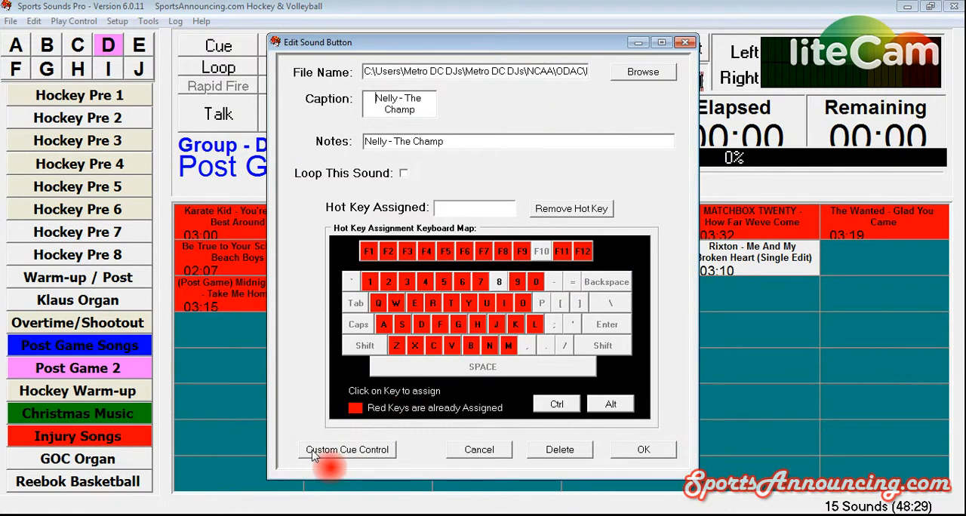
{"action": "left_click", "coordinate": [365, 453]}
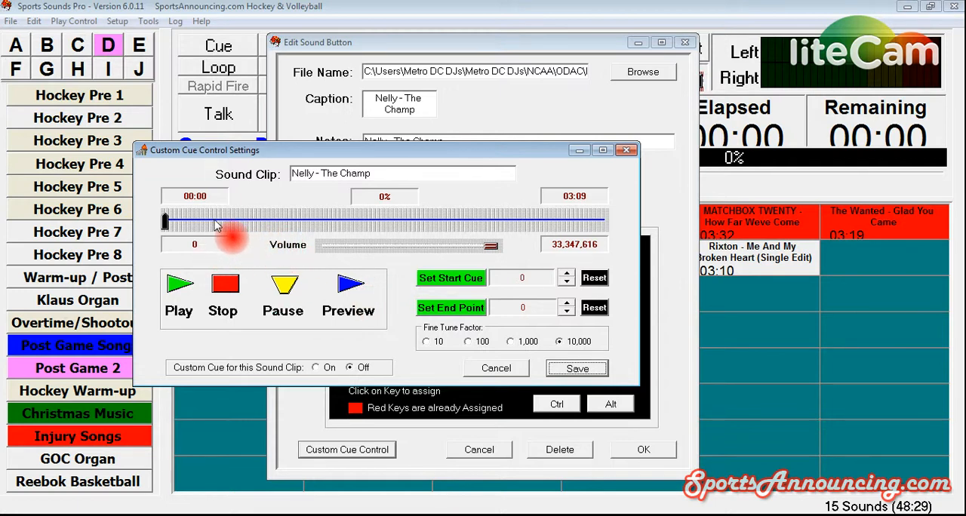
{"action": "left_click", "coordinate": [316, 368]}
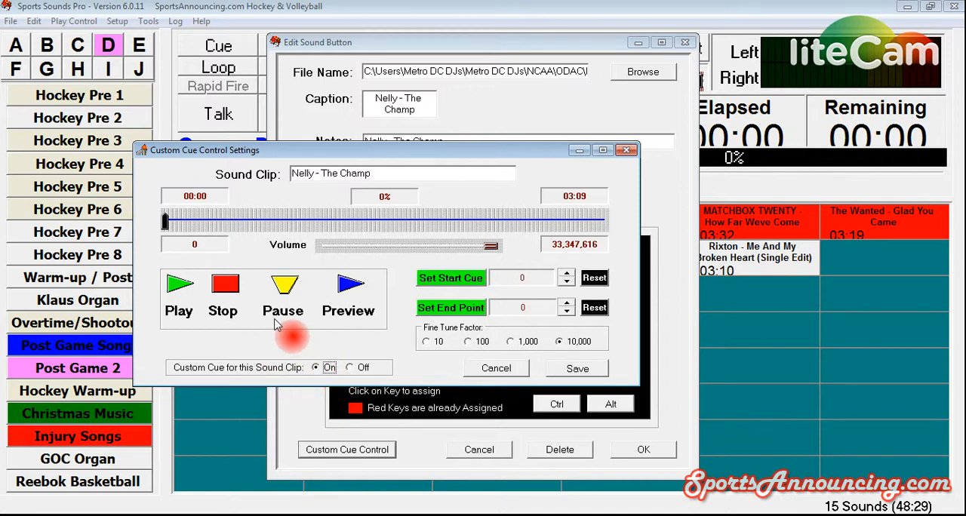
Step: Set the start cue at about 01:00 in the clip (10,671,237) and preview playback from that point
{"action": "left_click_drag", "start_coordinate": [165, 220], "coordinate": [332, 223]}
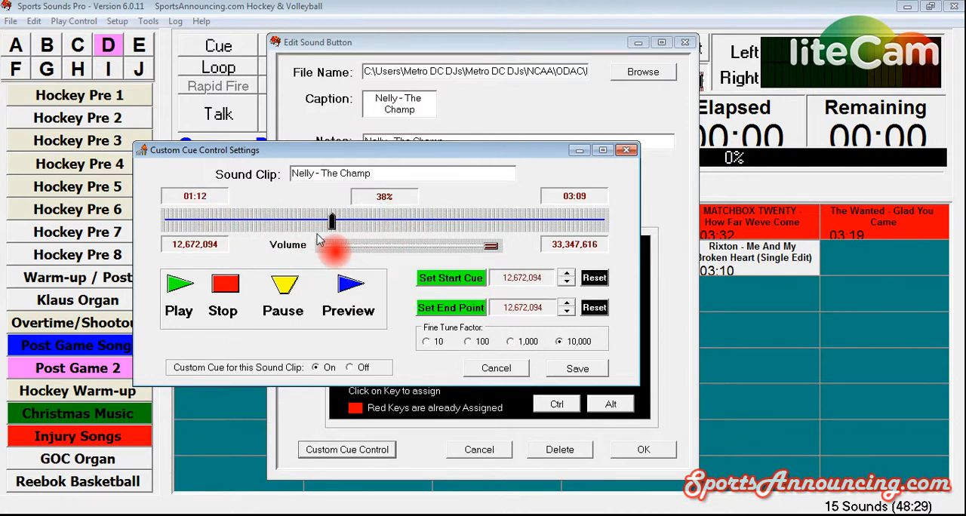
{"action": "left_click_drag", "start_coordinate": [332, 221], "coordinate": [385, 220]}
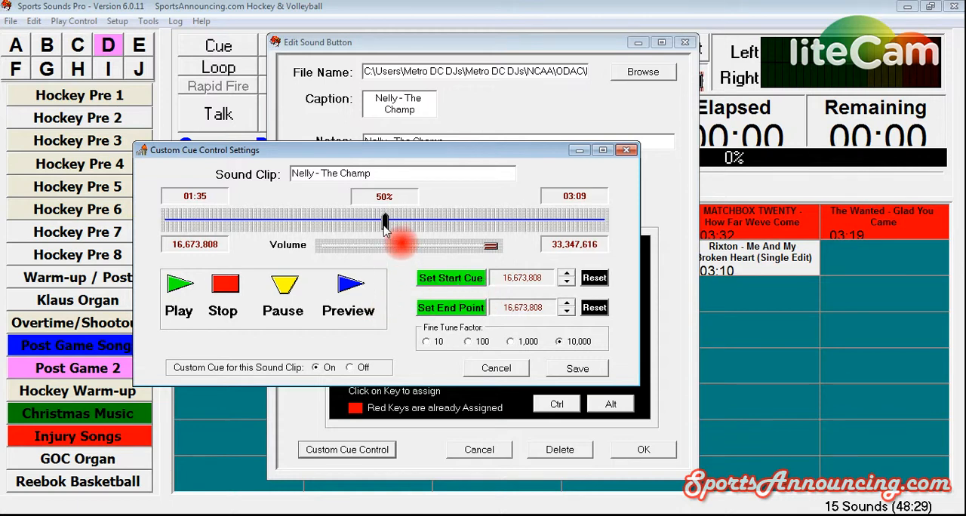
{"action": "left_click_drag", "start_coordinate": [384, 226], "coordinate": [306, 234]}
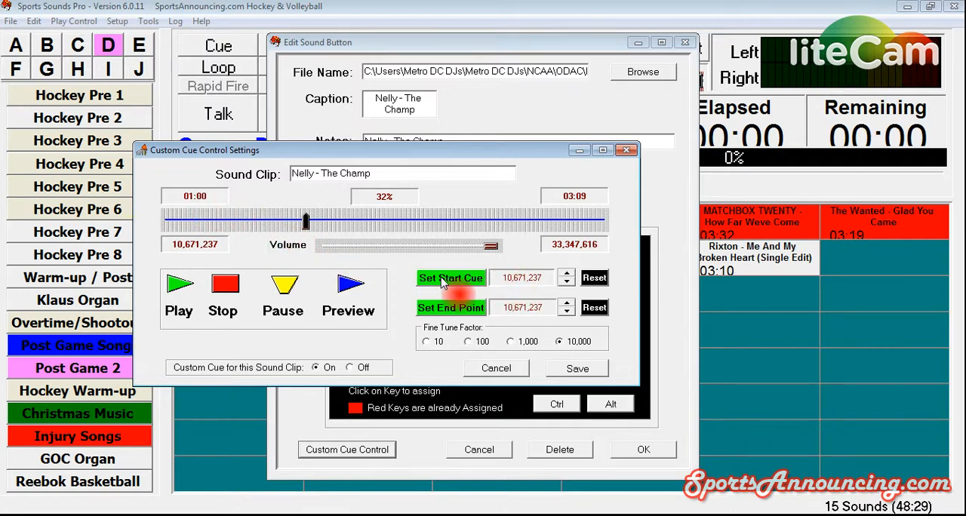
{"action": "left_click", "coordinate": [444, 283]}
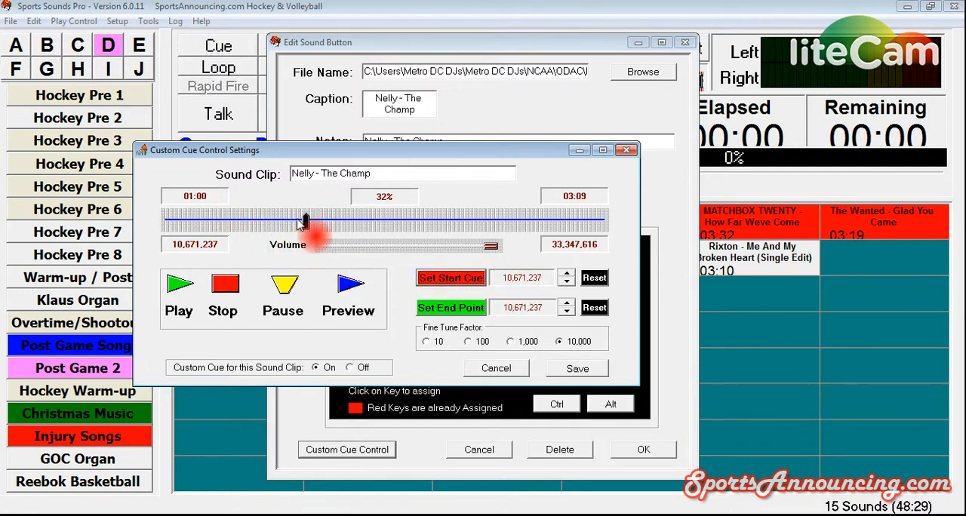
{"action": "left_click", "coordinate": [347, 289]}
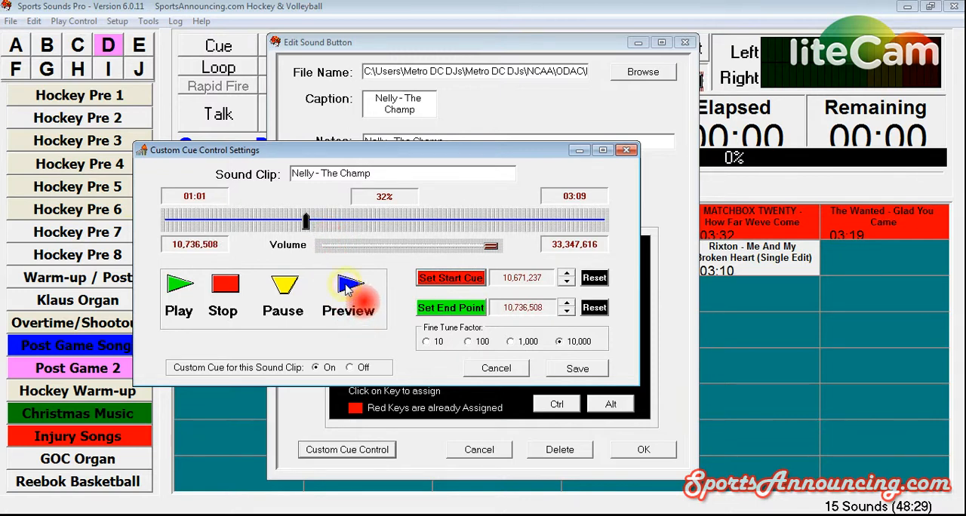
{"action": "left_click", "coordinate": [231, 292]}
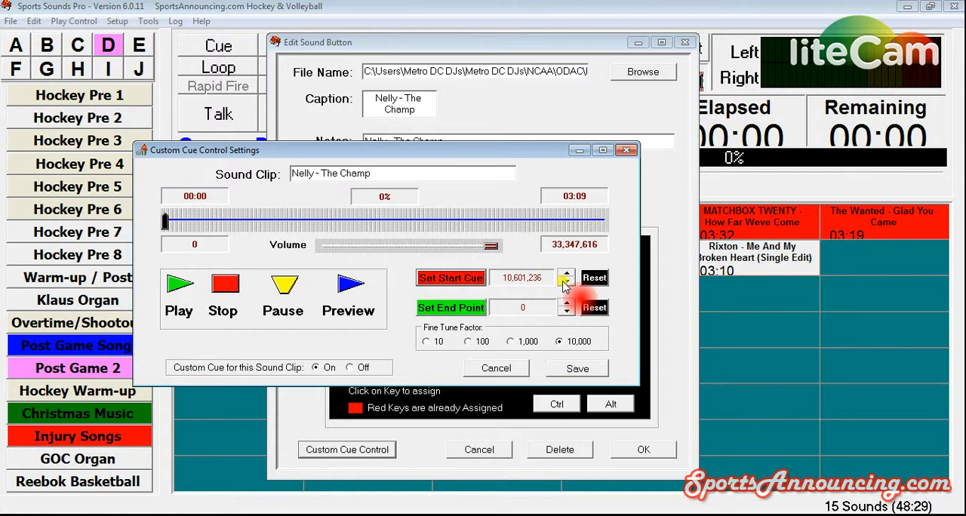
Step: Lower the start cue to 10,201,236 and preview the clip from there
{"action": "left_click", "coordinate": [566, 282]}
{"action": "left_click", "coordinate": [566, 283]}
{"action": "left_click", "coordinate": [566, 282]}
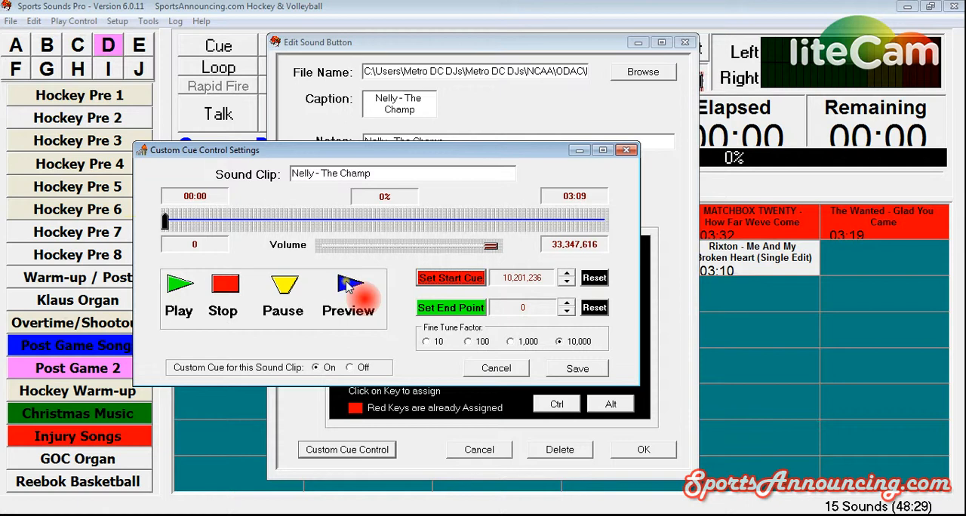
{"action": "left_click", "coordinate": [347, 284]}
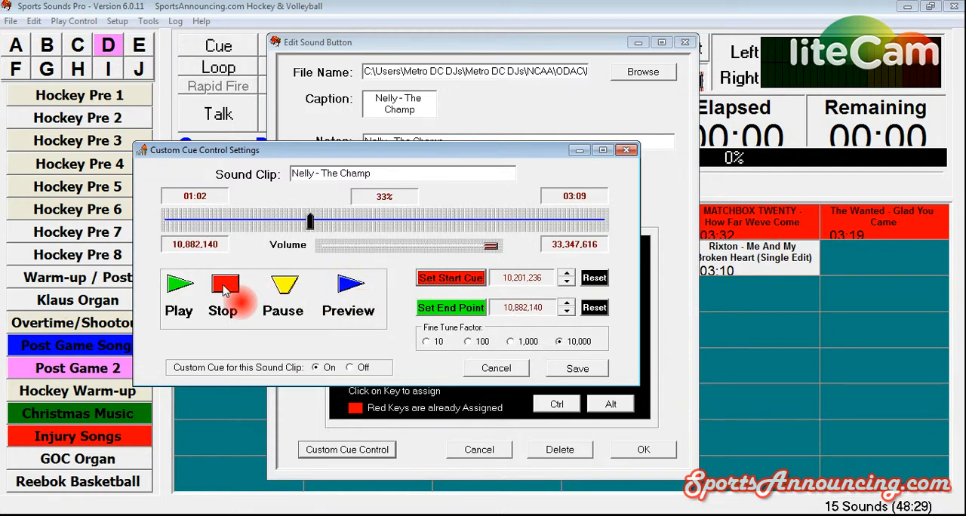
{"action": "left_click", "coordinate": [224, 290]}
Step: Lower the start cue further to 10,001,236 and preview the clip from that point twice
{"action": "left_click", "coordinate": [567, 282]}
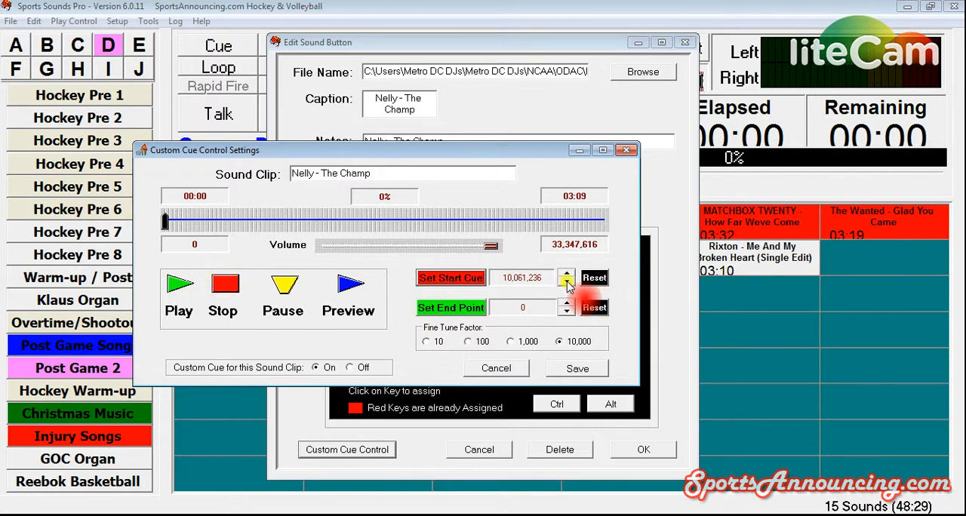
{"action": "left_click", "coordinate": [566, 283]}
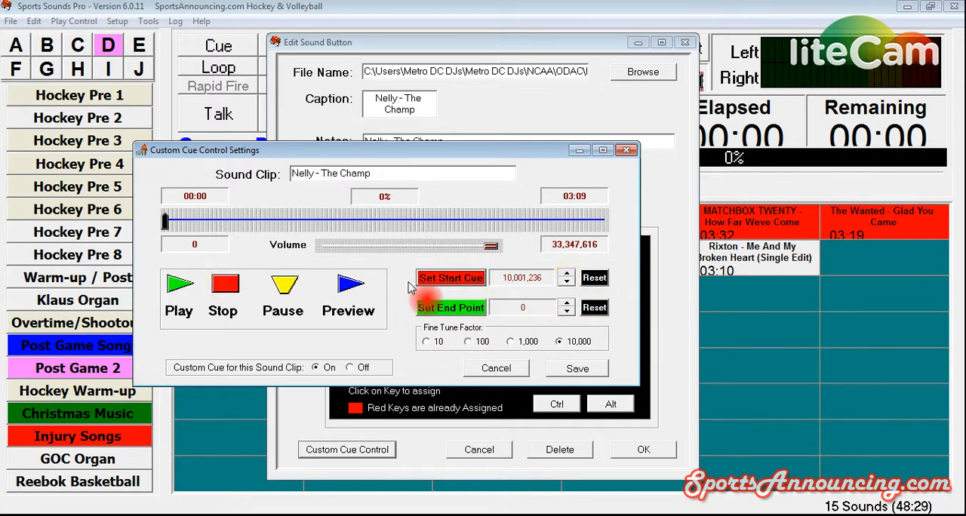
{"action": "left_click", "coordinate": [350, 290]}
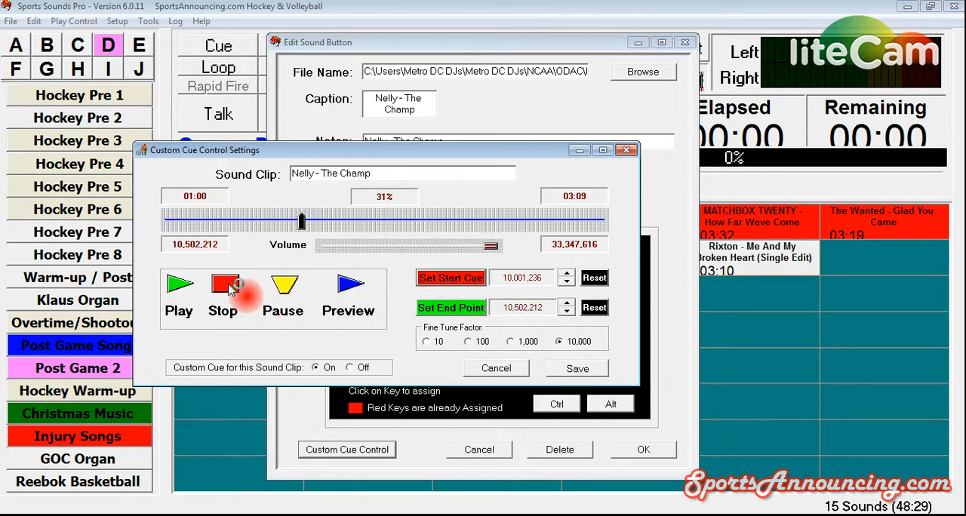
{"action": "left_click", "coordinate": [226, 287]}
{"action": "left_click", "coordinate": [343, 291]}
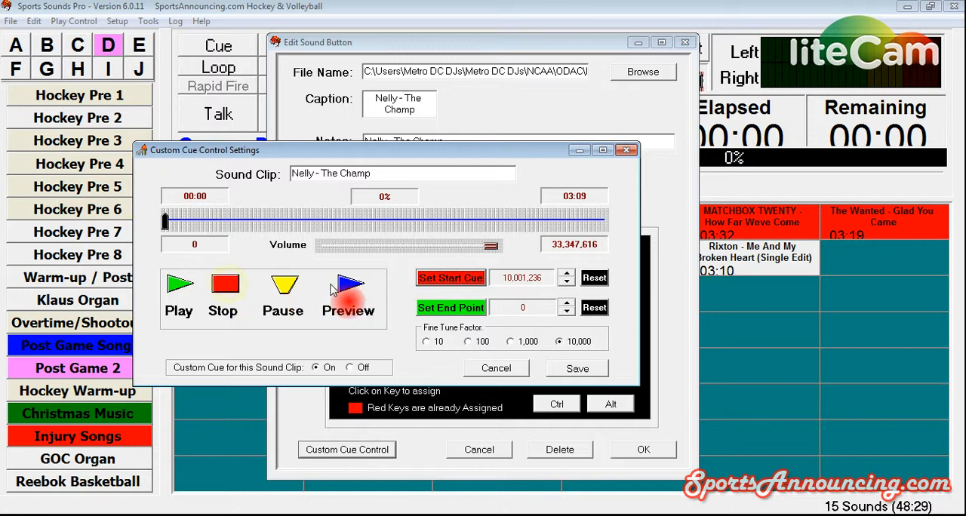
{"action": "left_click", "coordinate": [350, 285]}
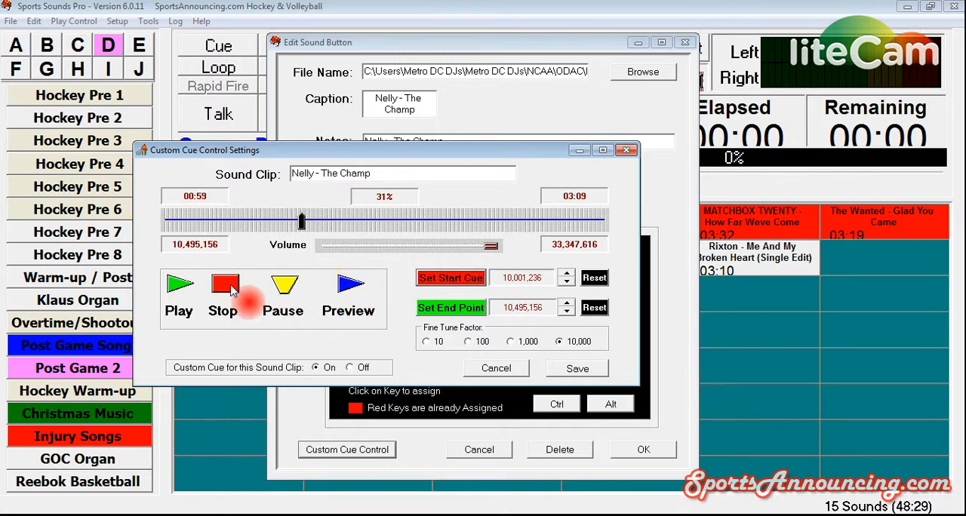
{"action": "left_click", "coordinate": [230, 288]}
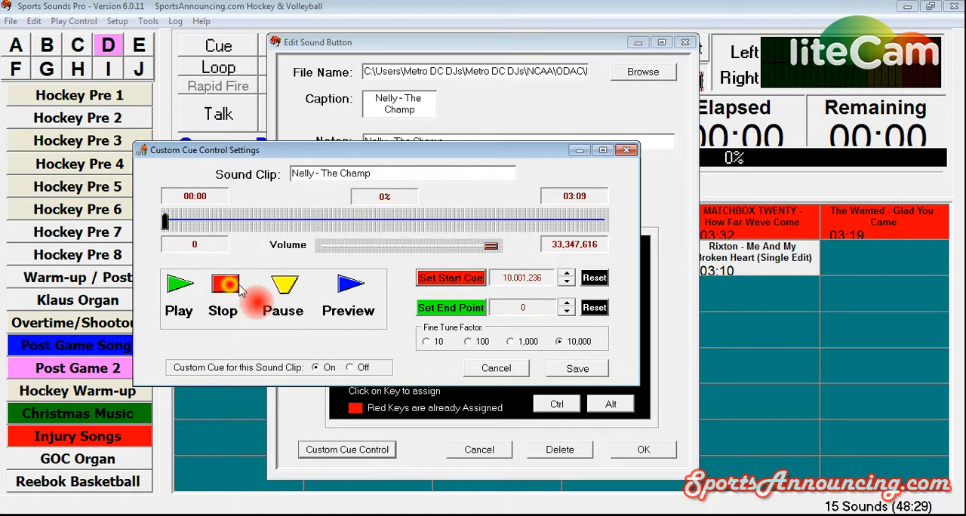
Step: Preview the clip with the start cue at 10,021,236, then fine-tune the cue to 10,011,236 and preview again
{"action": "left_click", "coordinate": [348, 283]}
{"action": "left_click", "coordinate": [224, 285]}
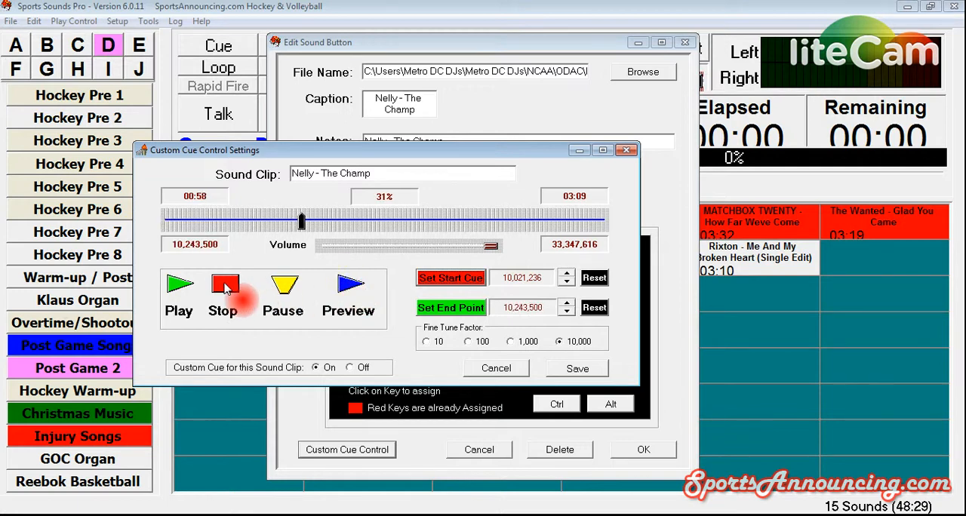
{"action": "left_click", "coordinate": [594, 307]}
{"action": "left_click", "coordinate": [567, 282]}
{"action": "left_click", "coordinate": [347, 284]}
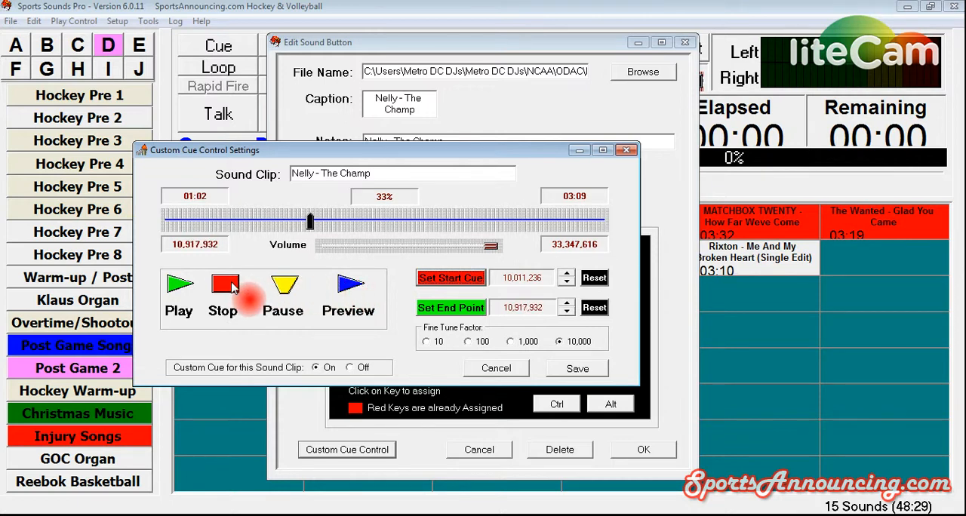
{"action": "left_click", "coordinate": [232, 286]}
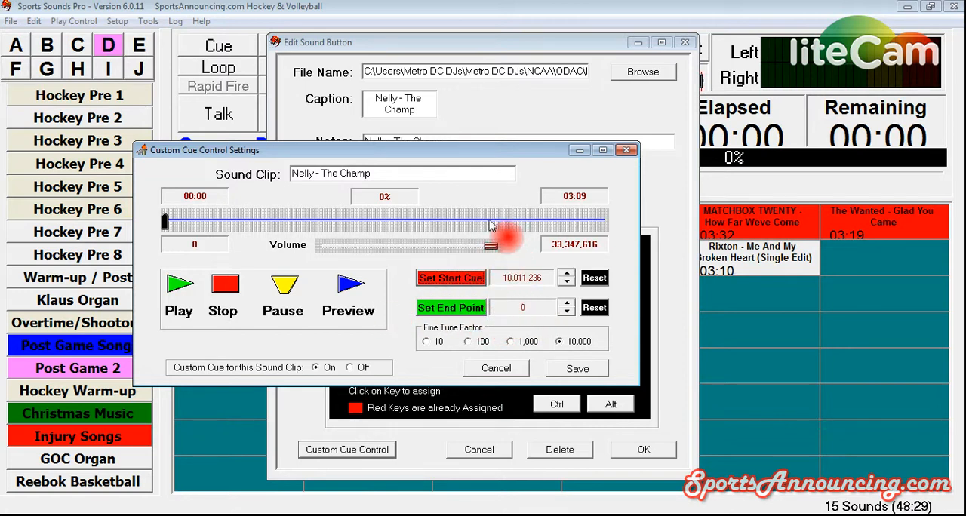
Step: Move the clip position to about 03:01 as a possible end point, then return it to the start
{"action": "left_click", "coordinate": [167, 221]}
{"action": "left_click_drag", "start_coordinate": [169, 223], "coordinate": [593, 224]}
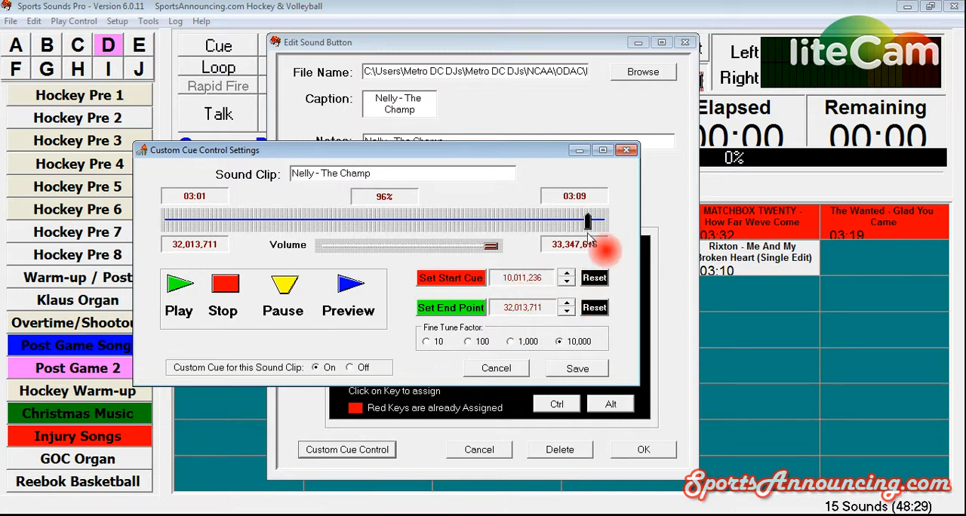
{"action": "left_click_drag", "start_coordinate": [588, 220], "coordinate": [165, 220]}
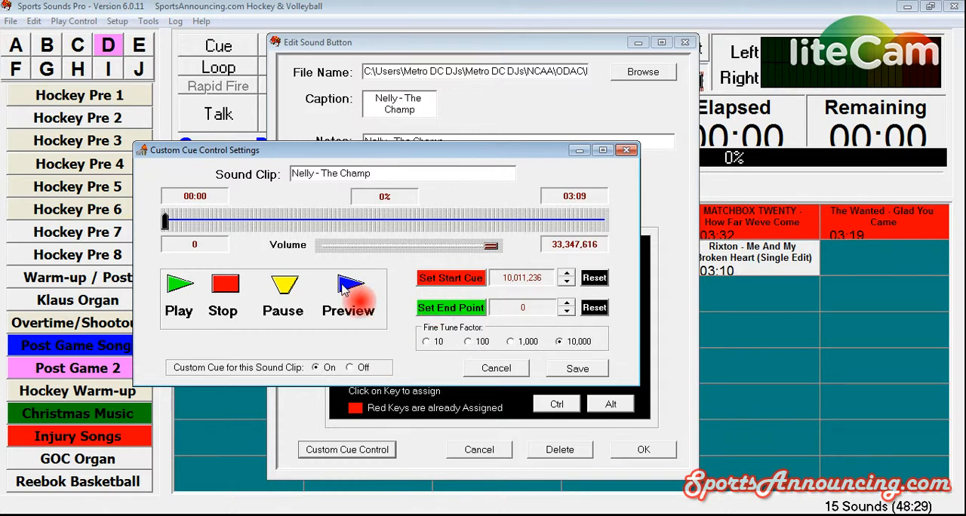
Step: Save the custom cue and the sound button changes, then briefly play the cued "Nelly - The Champ" button
{"action": "left_click", "coordinate": [577, 370]}
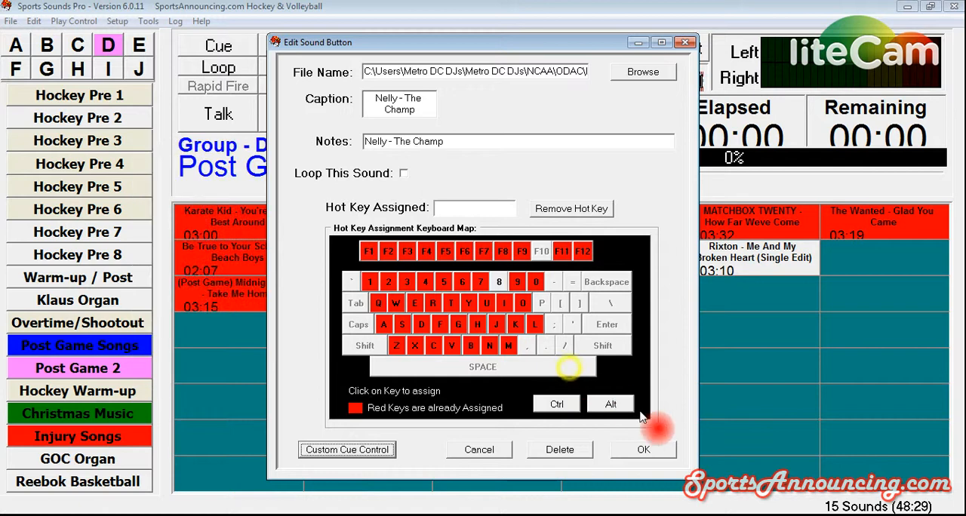
{"action": "left_click", "coordinate": [644, 450]}
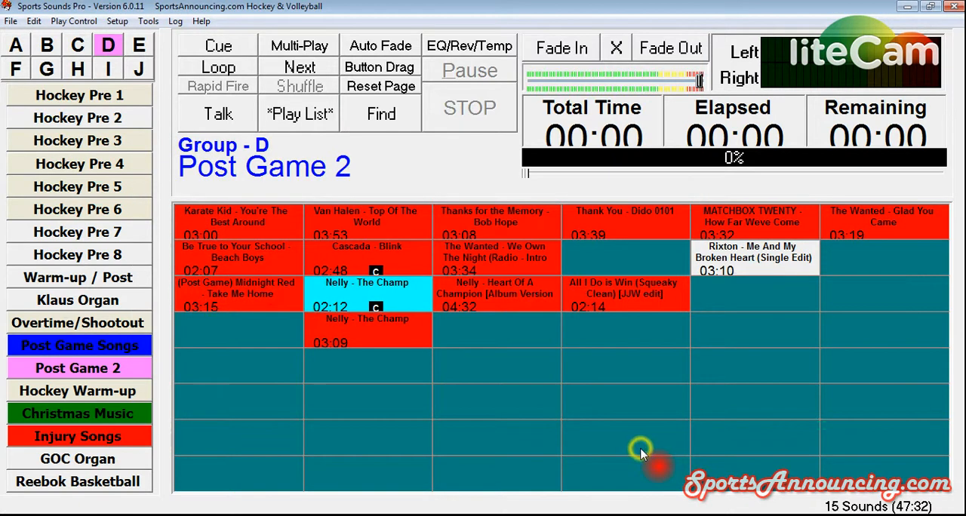
{"action": "left_click", "coordinate": [381, 292]}
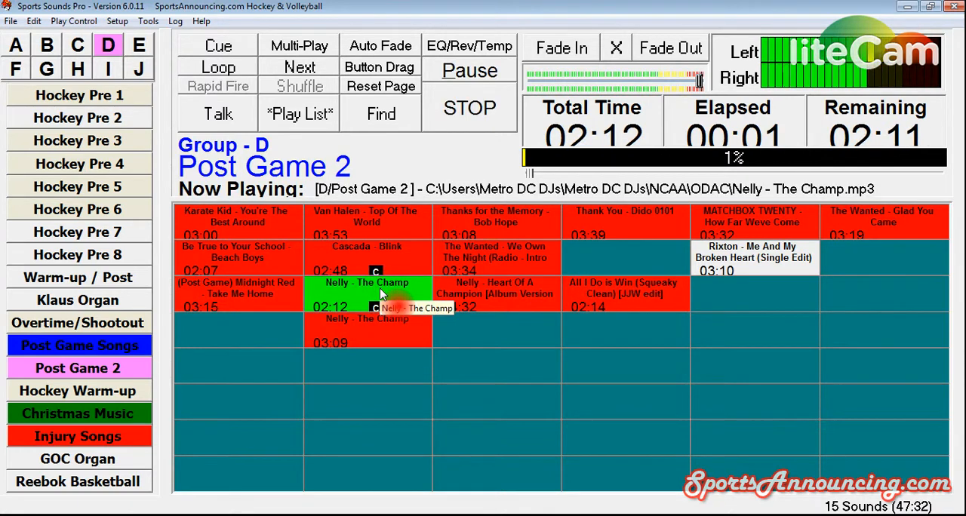
{"action": "left_click", "coordinate": [471, 121]}
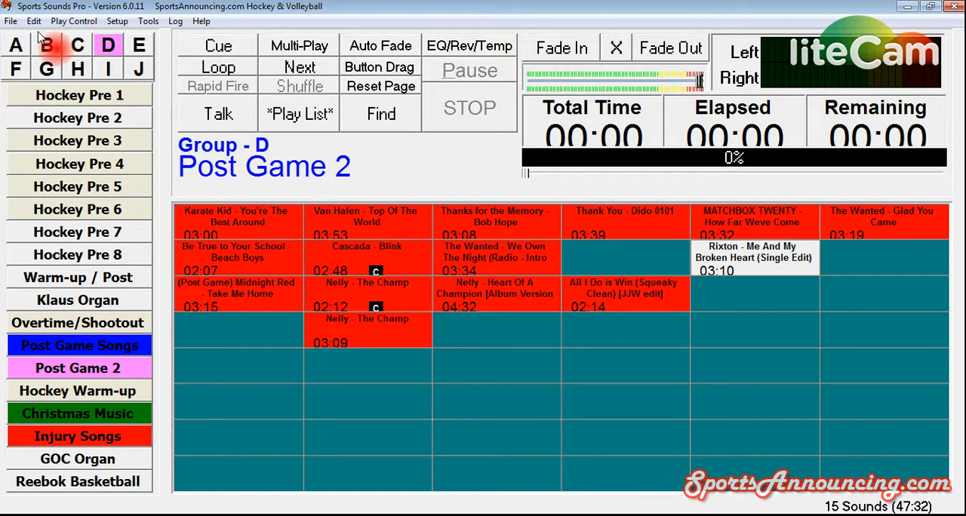
Step: Play short samples of "AWOLNATION - Sail" and "Fall Out Boy - The Phoenix" from the Hockey 20 page in group C
{"action": "left_click", "coordinate": [77, 45]}
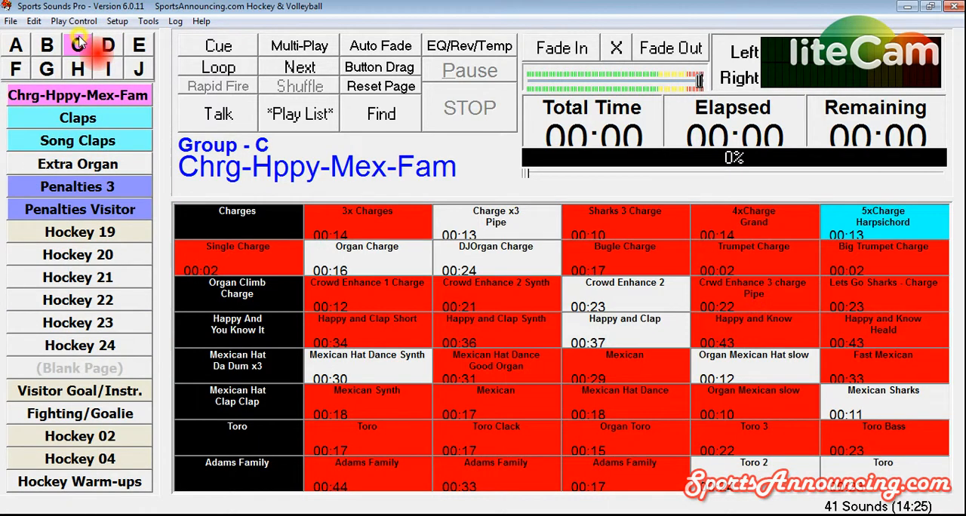
{"action": "left_click", "coordinate": [109, 255]}
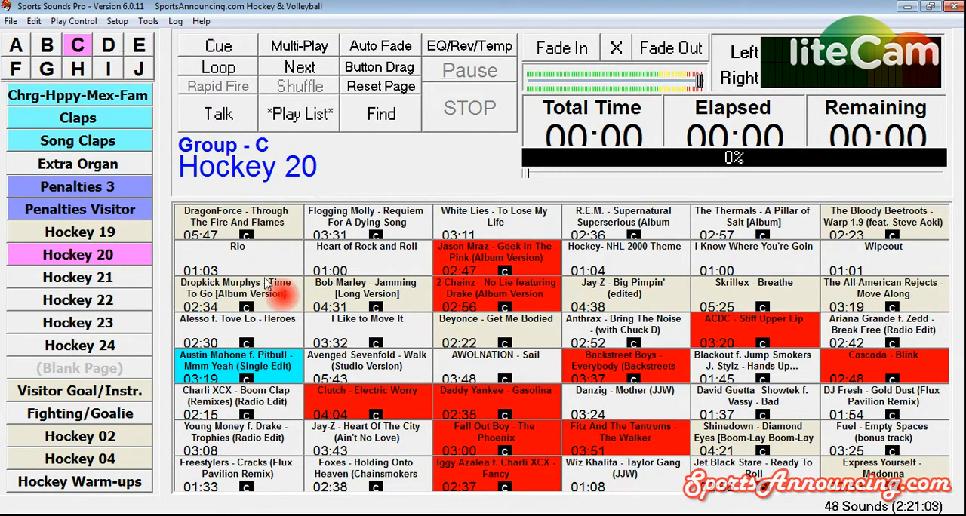
{"action": "left_click", "coordinate": [494, 371]}
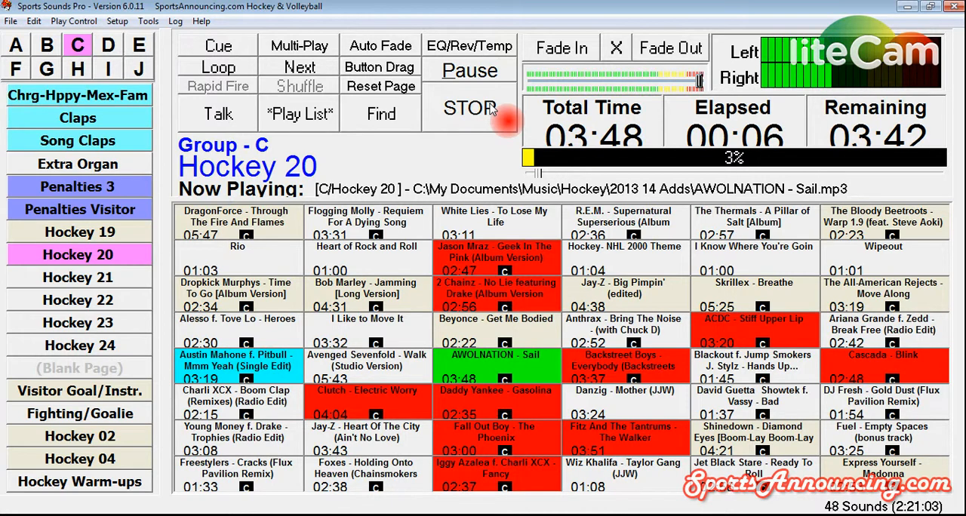
{"action": "left_click", "coordinate": [492, 111]}
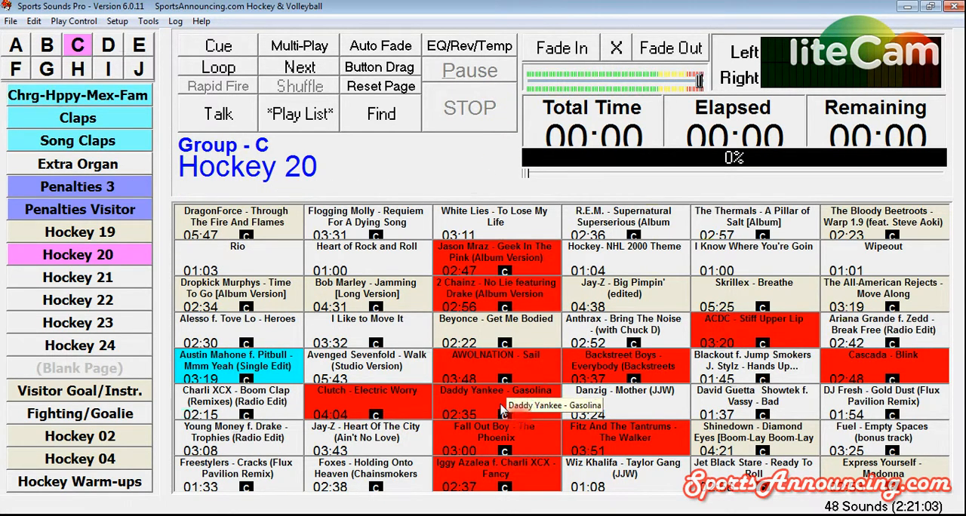
{"action": "left_click", "coordinate": [526, 438]}
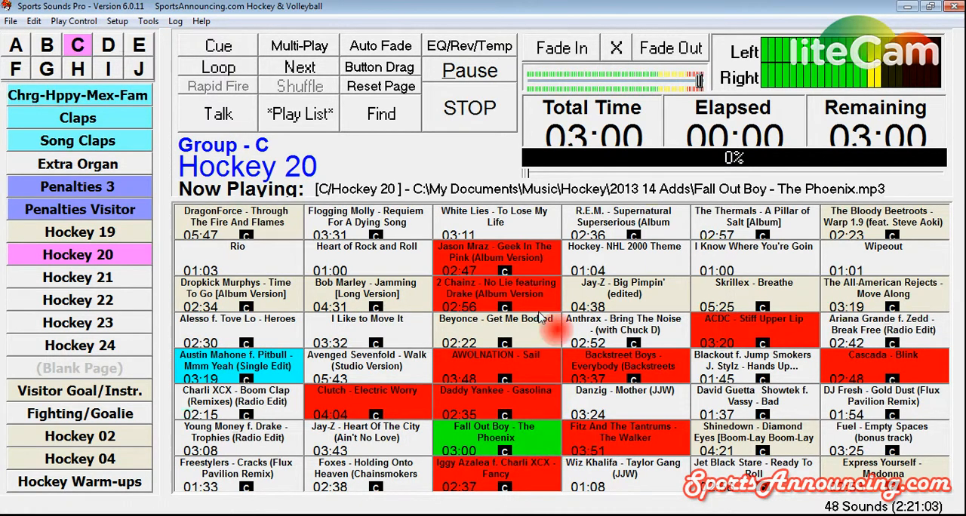
{"action": "left_click", "coordinate": [475, 125]}
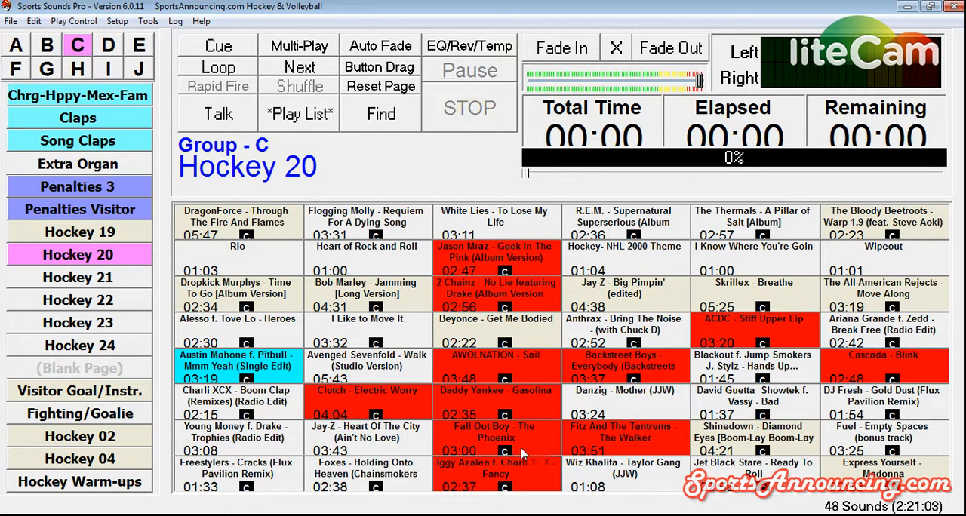